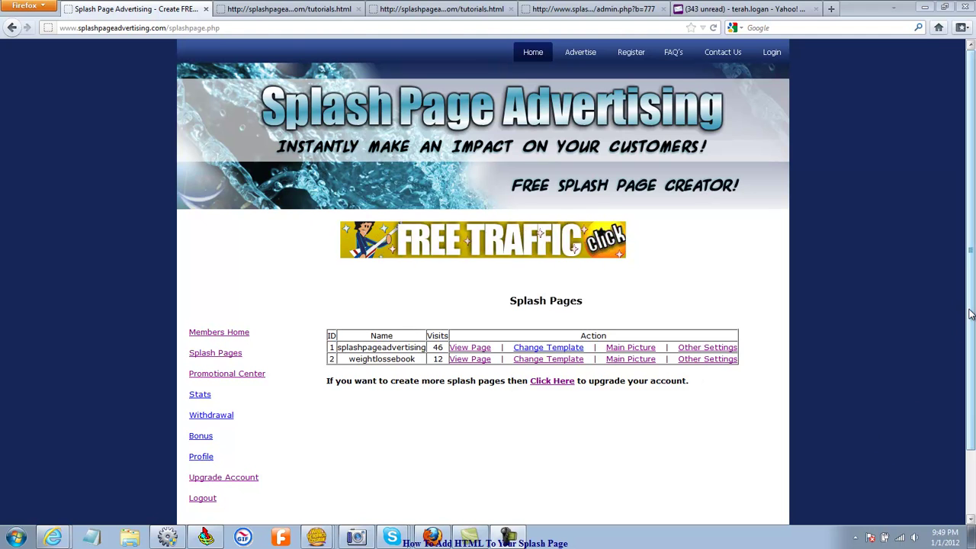
Step: Preview the splashpageadvertising splash page, scroll through it, and close the preview
scroll(968, 335, down, 2)
scroll(968, 359, up, 3)
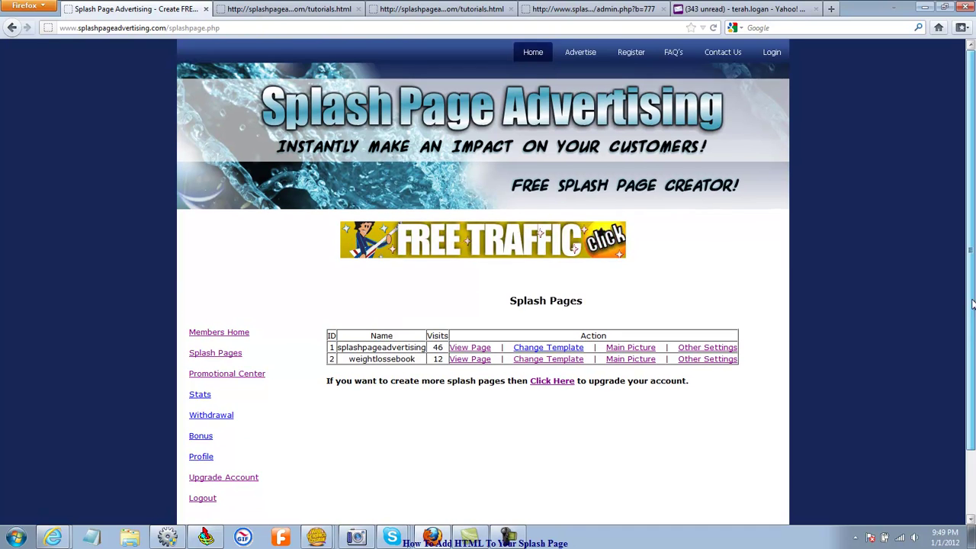
scroll(968, 360, down, 1)
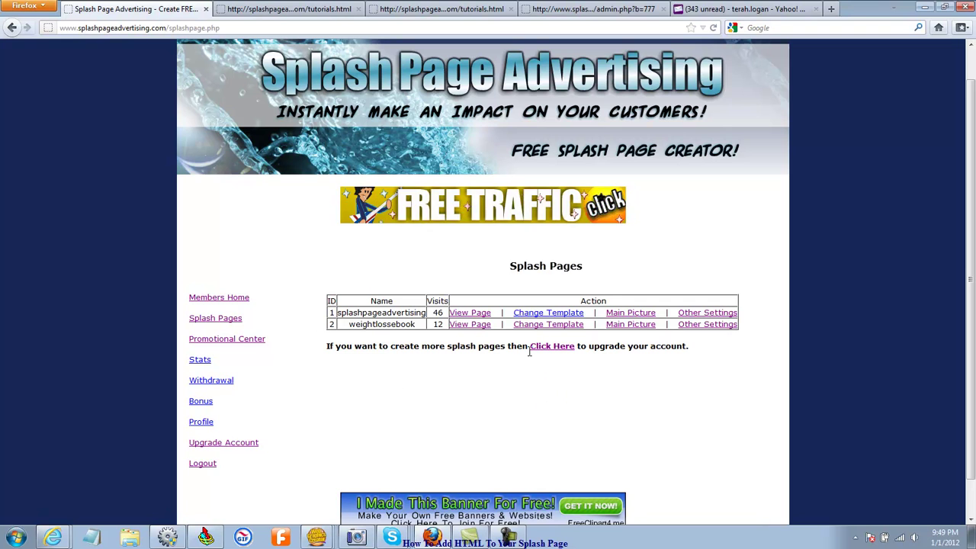
click(483, 317)
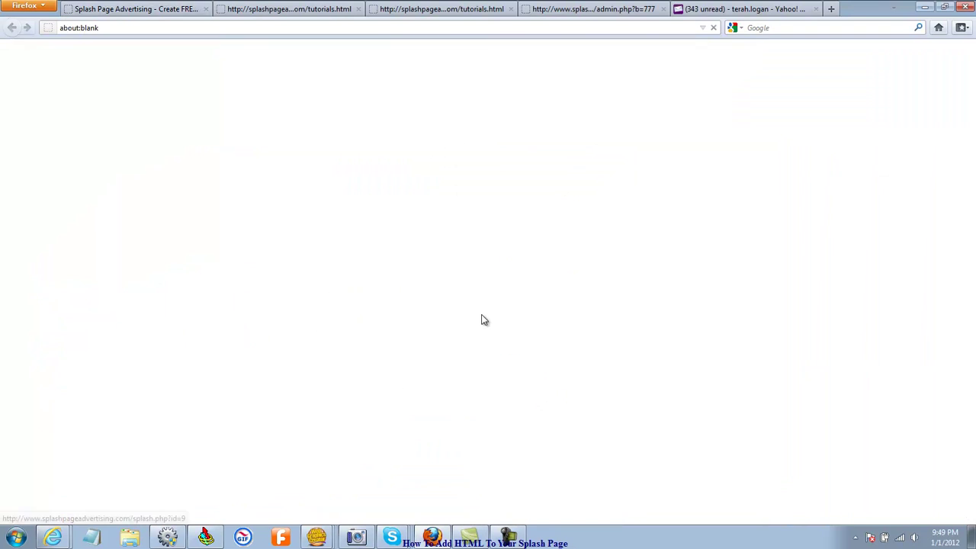
scroll(972, 187, down, 3)
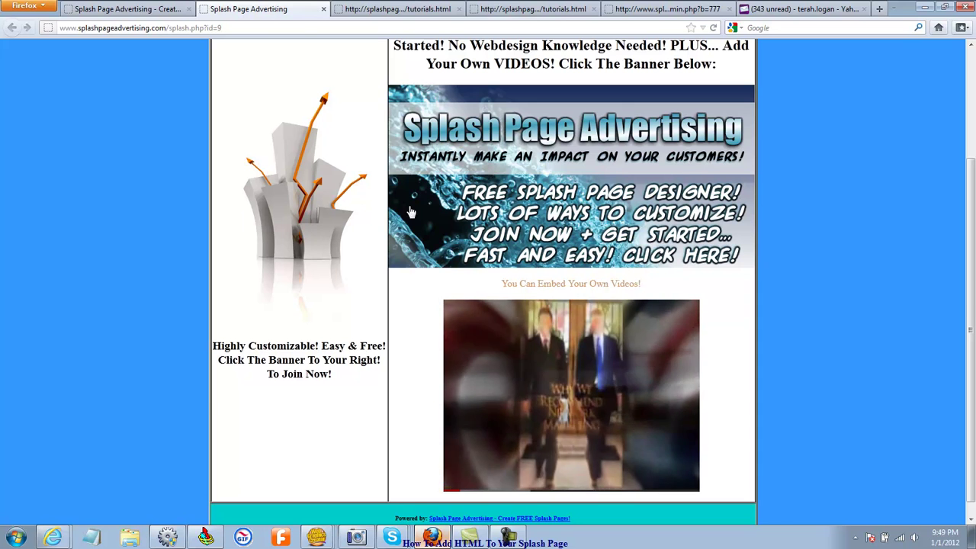
scroll(969, 297, up, 1)
scroll(970, 297, down, 1)
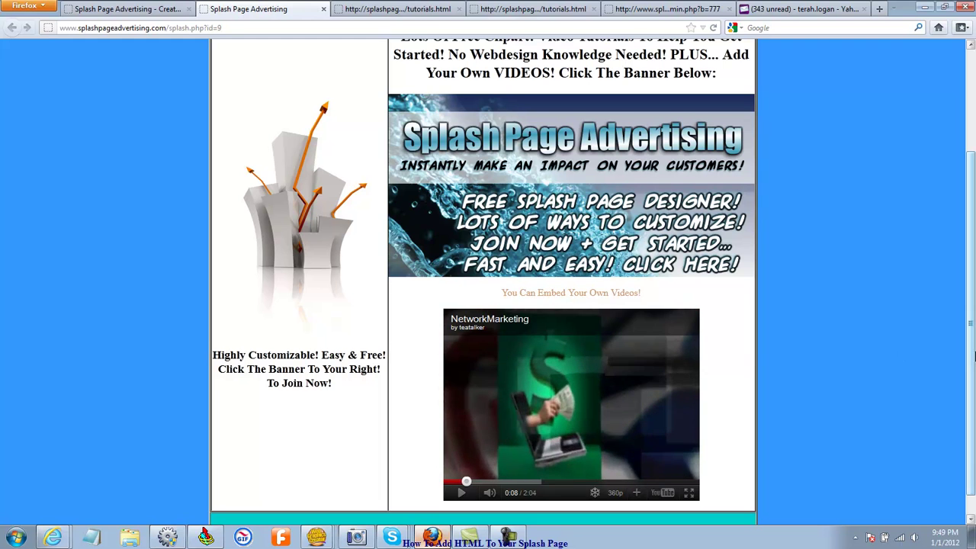
scroll(524, 262, up, 3)
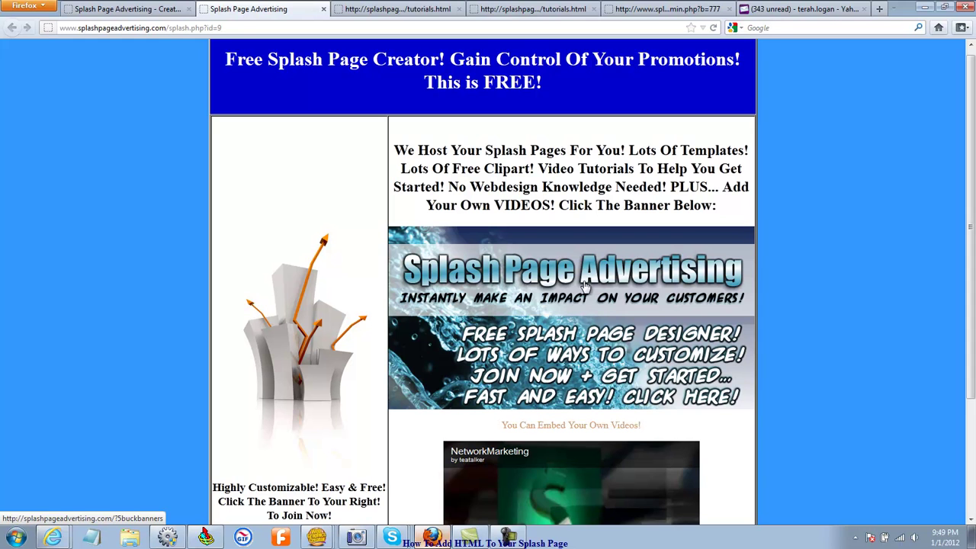
click(324, 10)
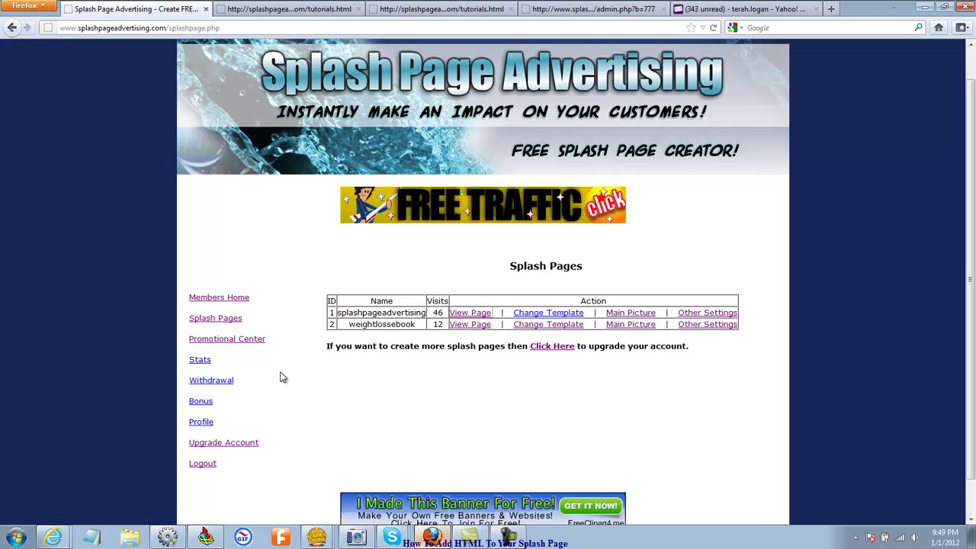
Step: In the Promotional Center, inspect the large and small banner HTML codes
click(227, 339)
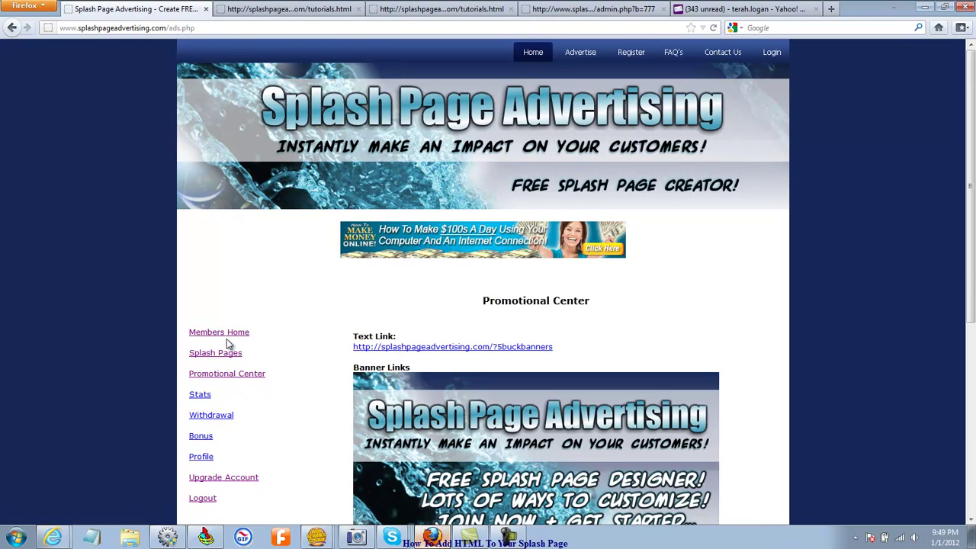
drag(969, 157, 778, 311)
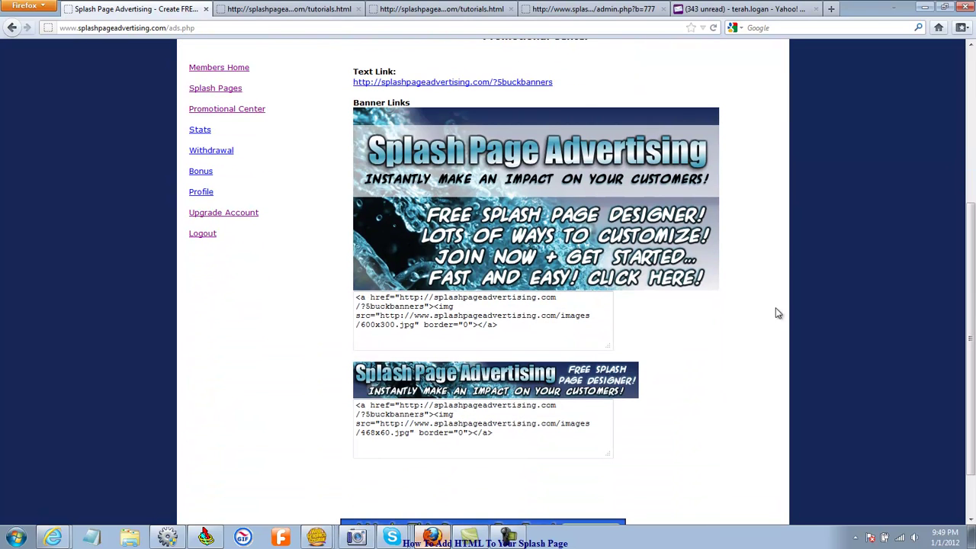
drag(355, 297, 501, 349)
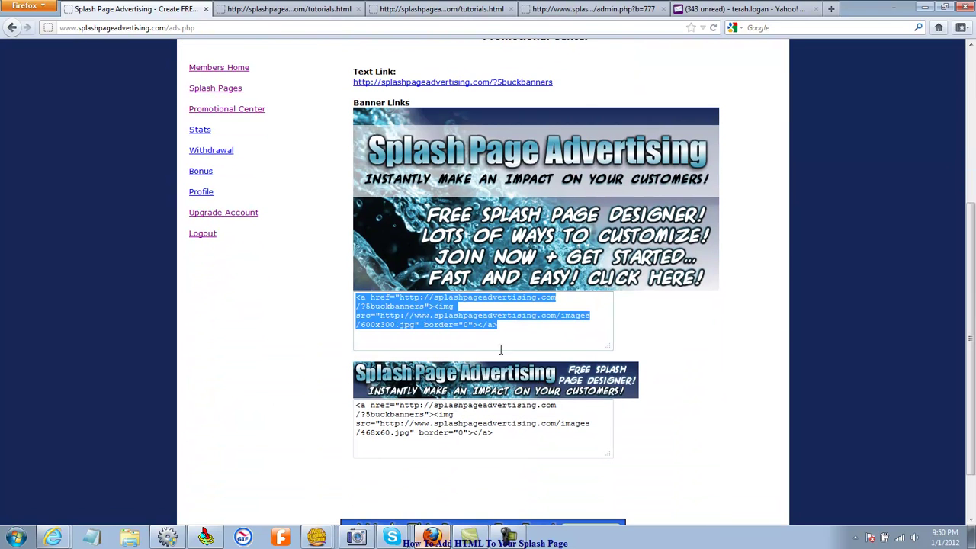
click(674, 339)
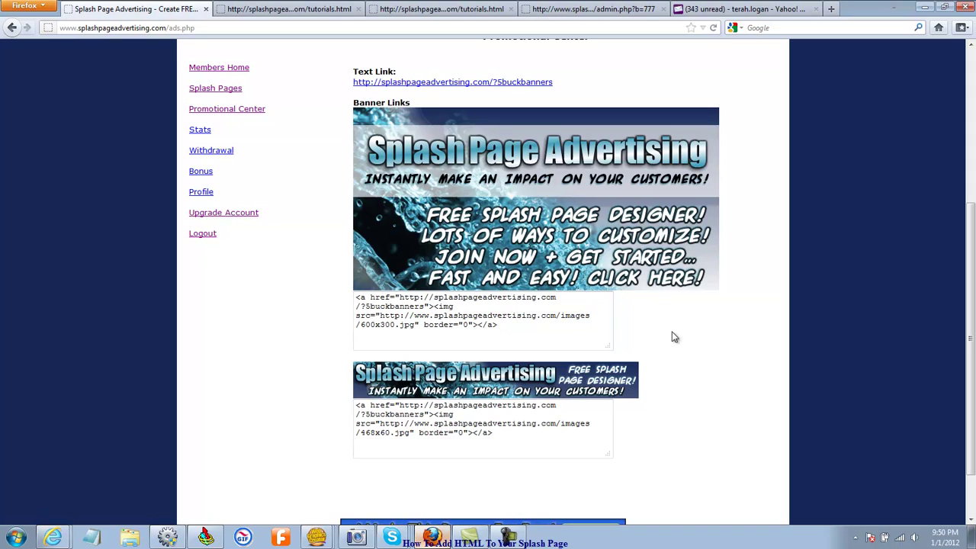
drag(505, 438, 351, 406)
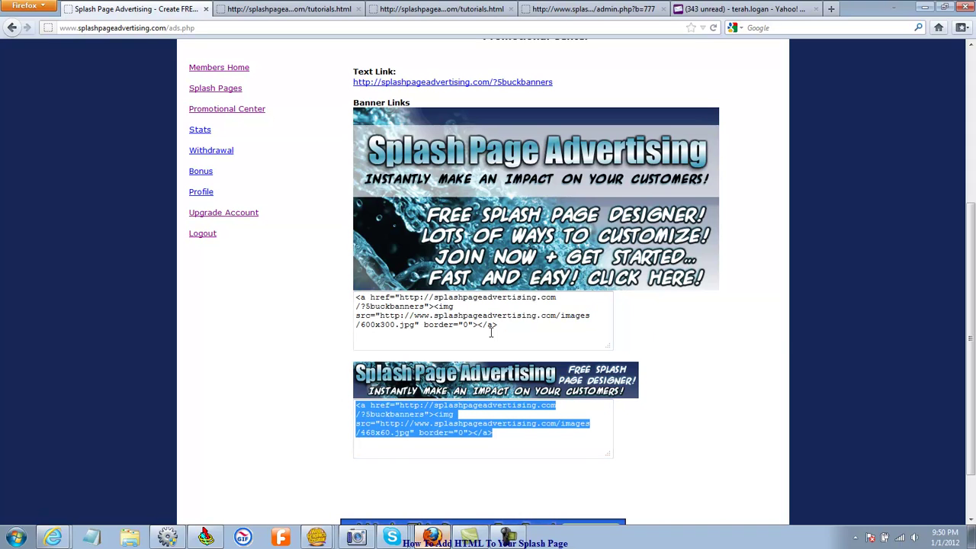
click(759, 376)
drag(973, 322, 972, 303)
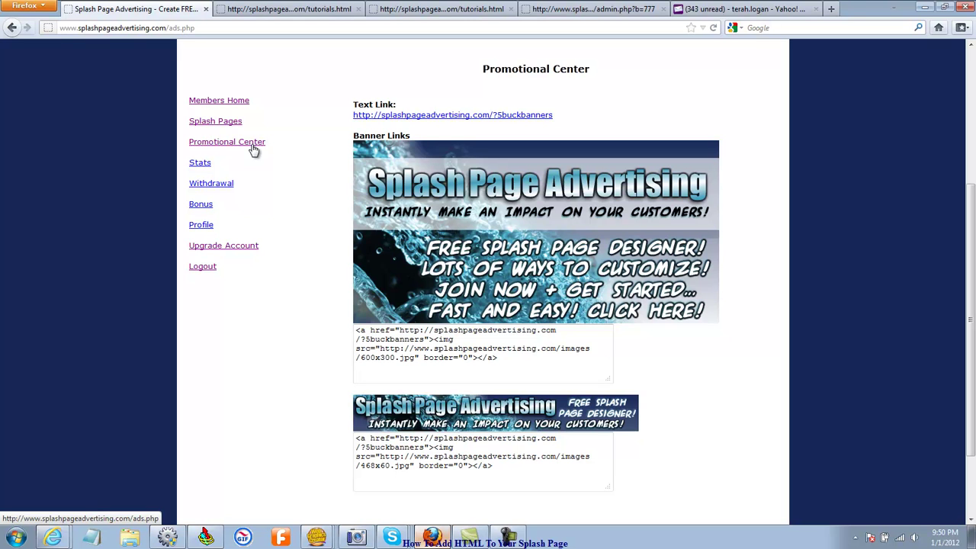
Step: From the Splash Pages list, preview the weightlossebook splash page and close it
click(230, 124)
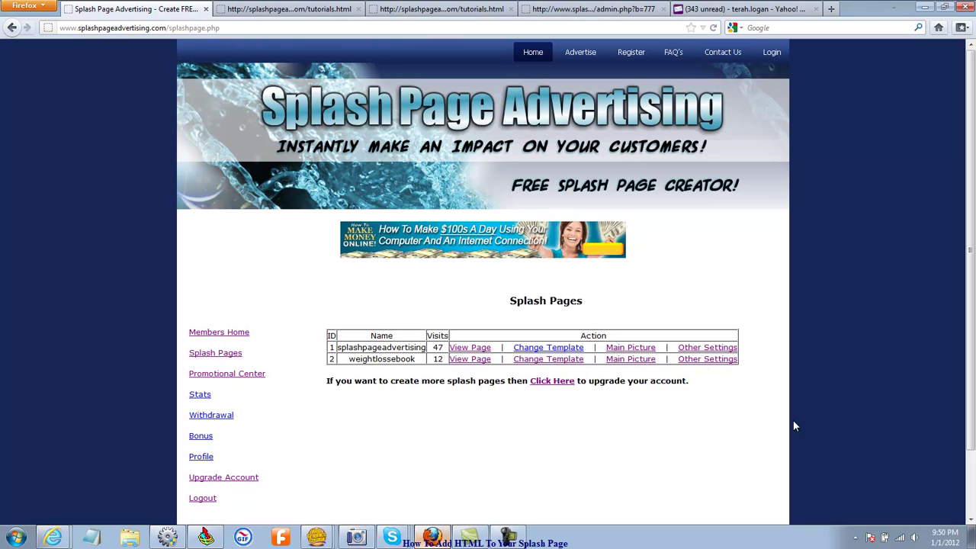
click(470, 361)
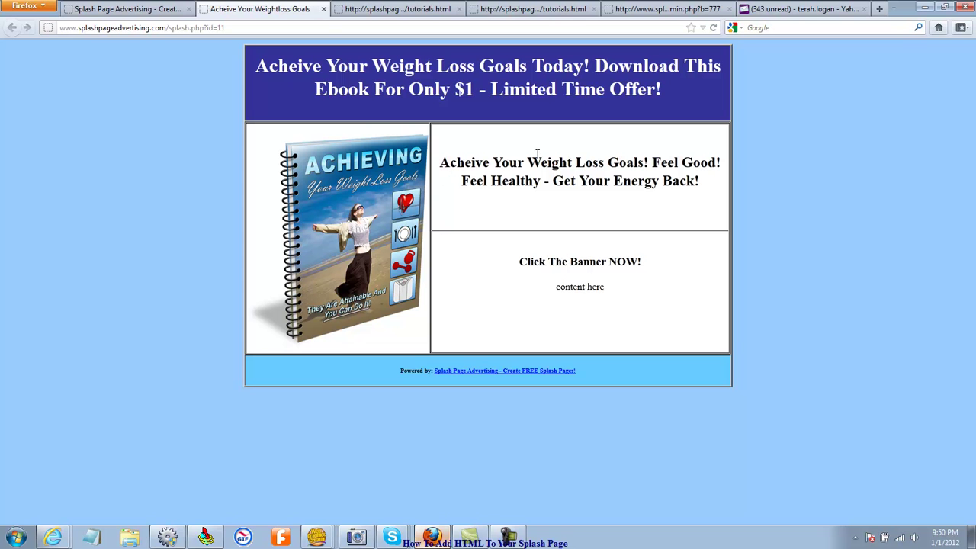
click(323, 9)
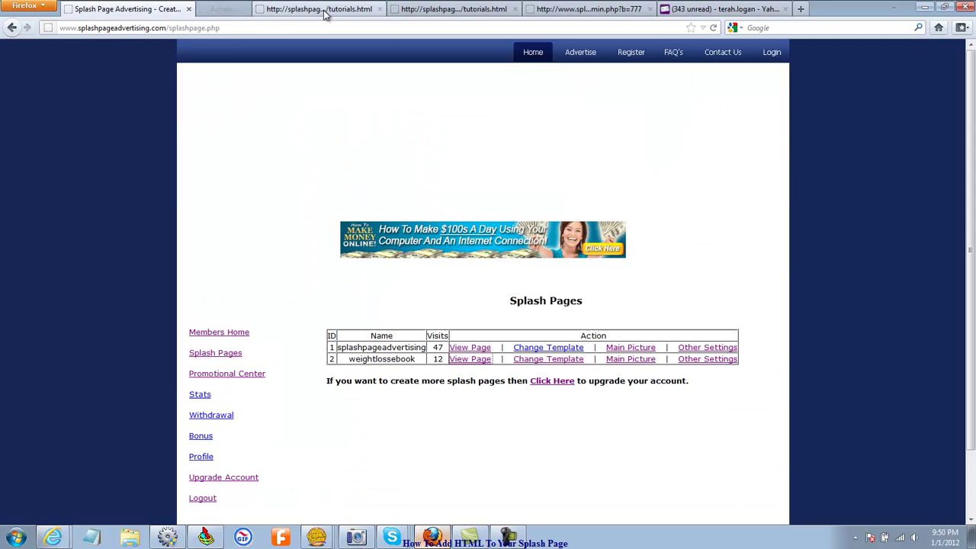
Step: Open weightlossebook's Other Settings, focus Main Content Area Text, then switch to the website builder
click(707, 360)
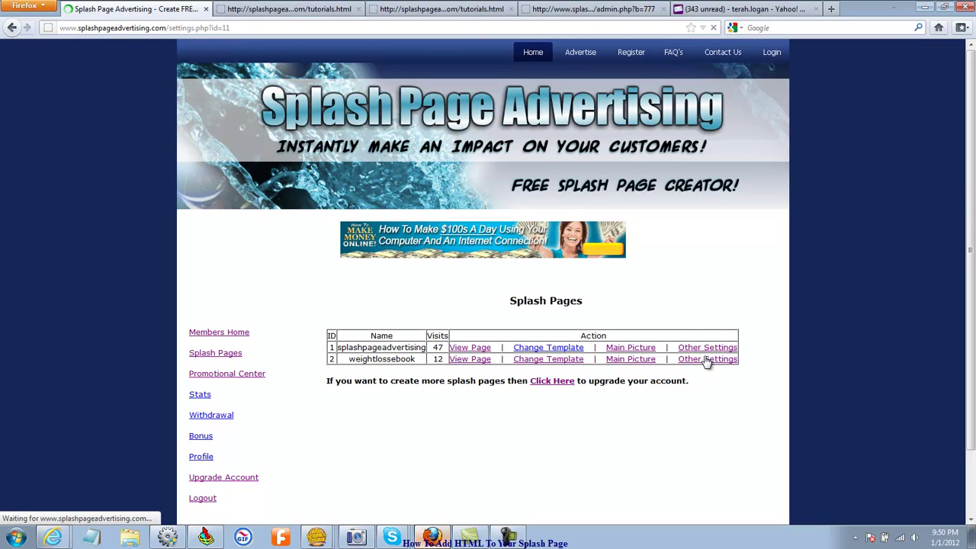
drag(972, 168, 945, 352)
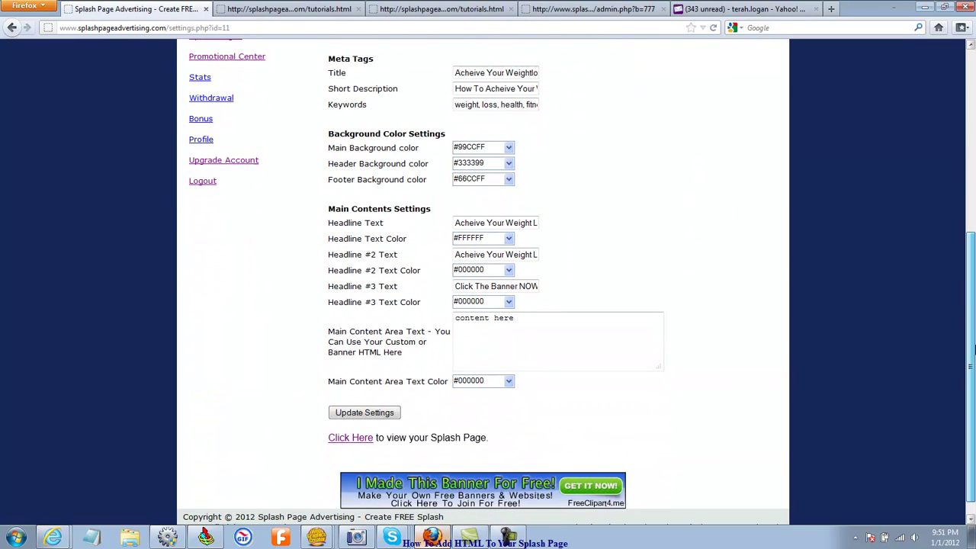
drag(420, 330, 330, 338)
click(428, 352)
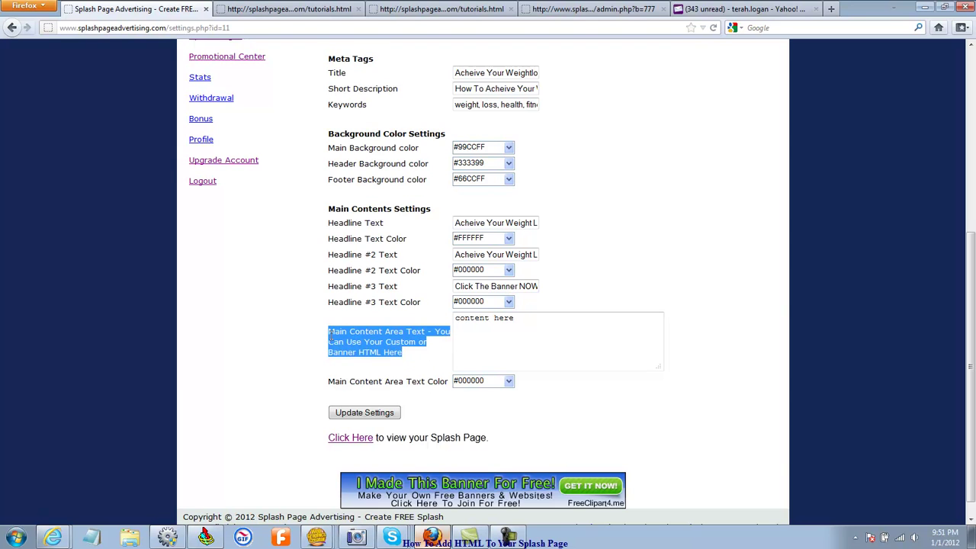
click(508, 344)
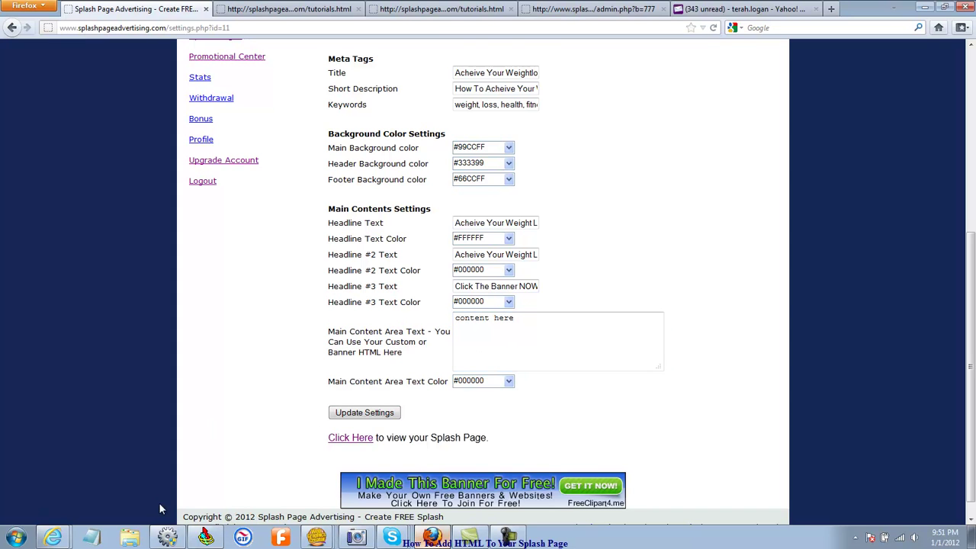
click(168, 538)
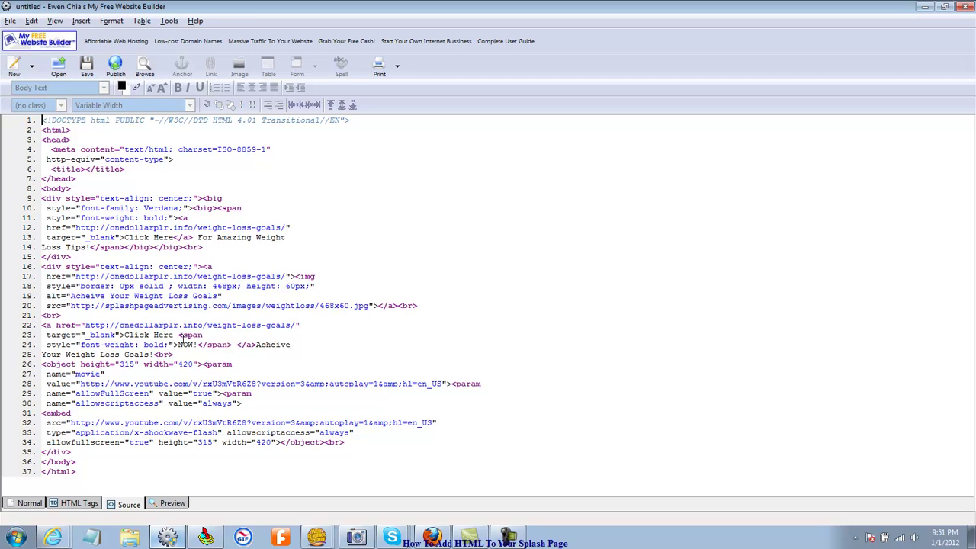
Step: Render the HTML in the Normal view and check the Click Here link's properties unchanged
click(29, 502)
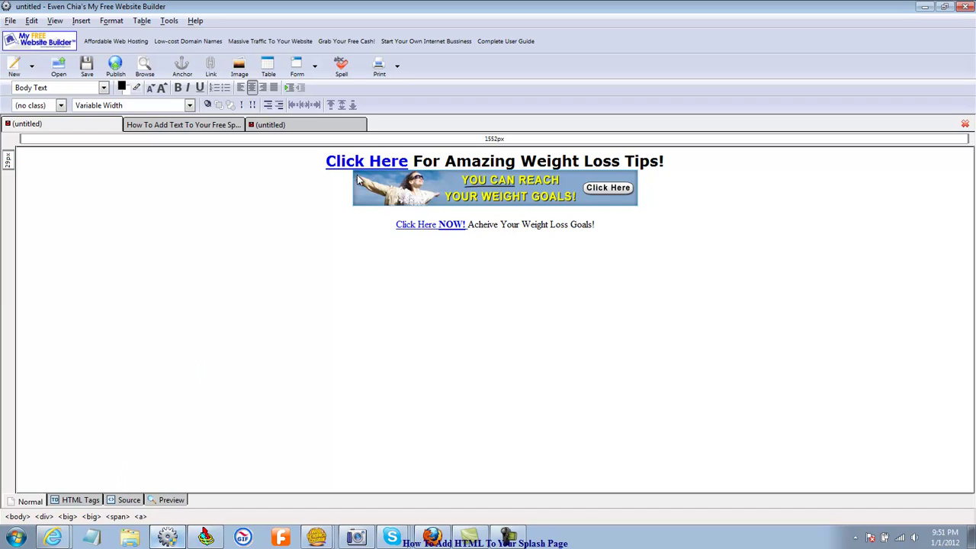
double_click(393, 161)
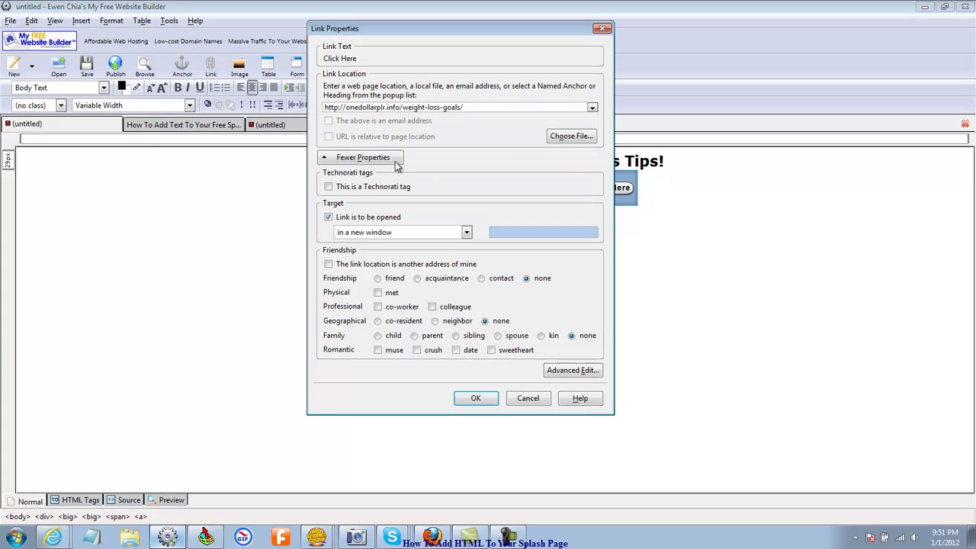
click(477, 399)
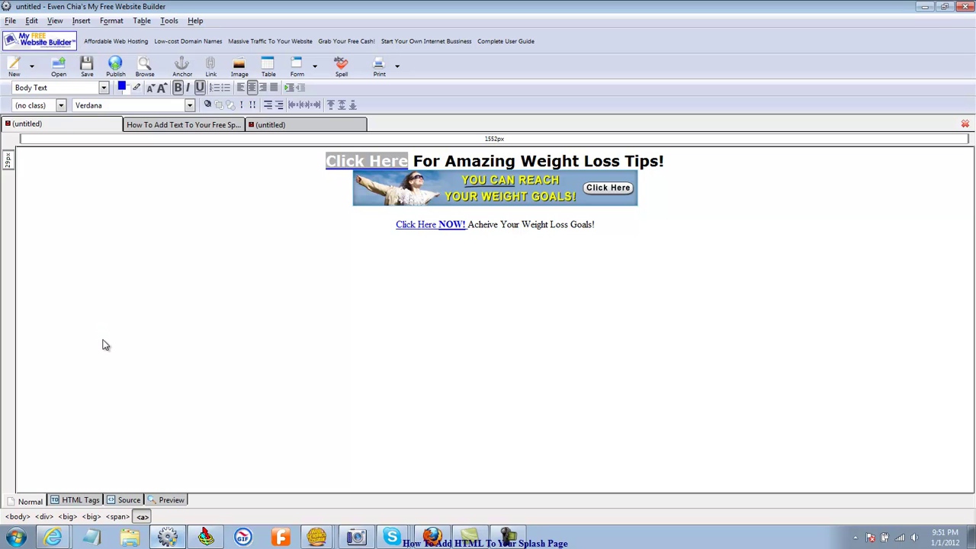
Step: Copy source lines 9–25 (headline link, banner, text) and return to the weightlossebook settings form
click(126, 499)
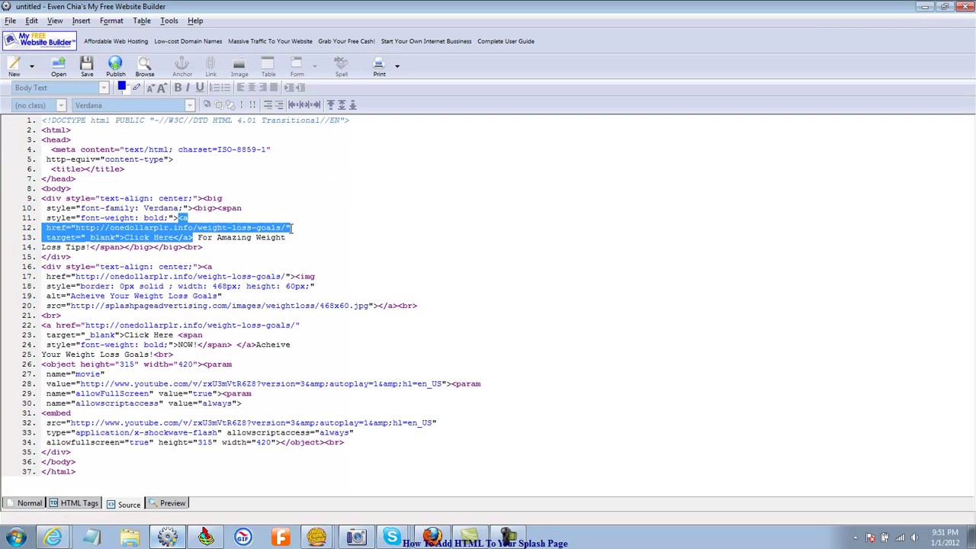
click(358, 240)
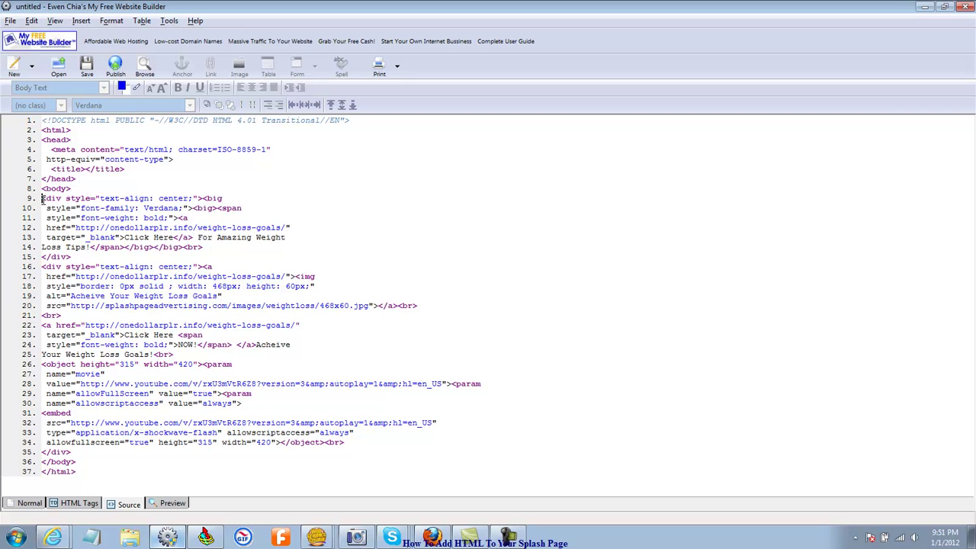
drag(42, 199, 71, 258)
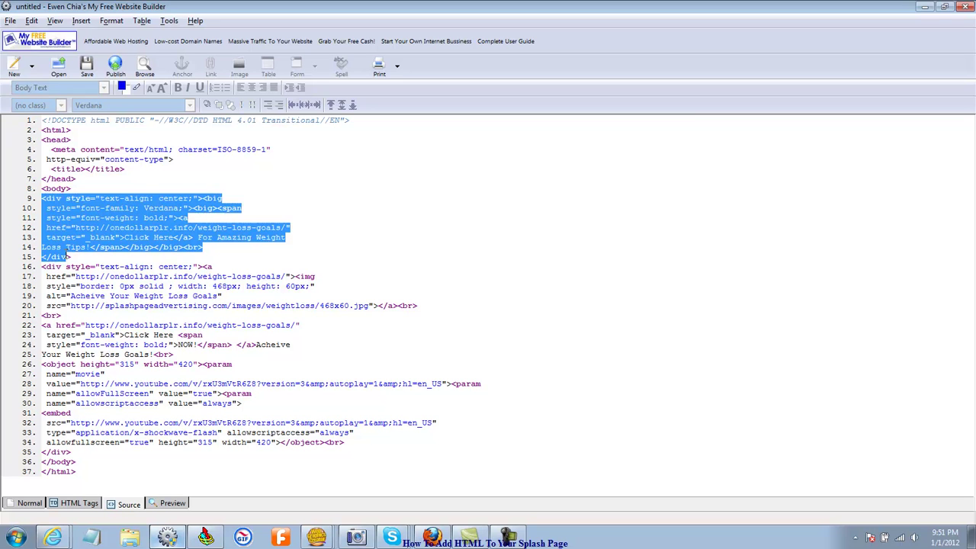
drag(69, 257, 364, 307)
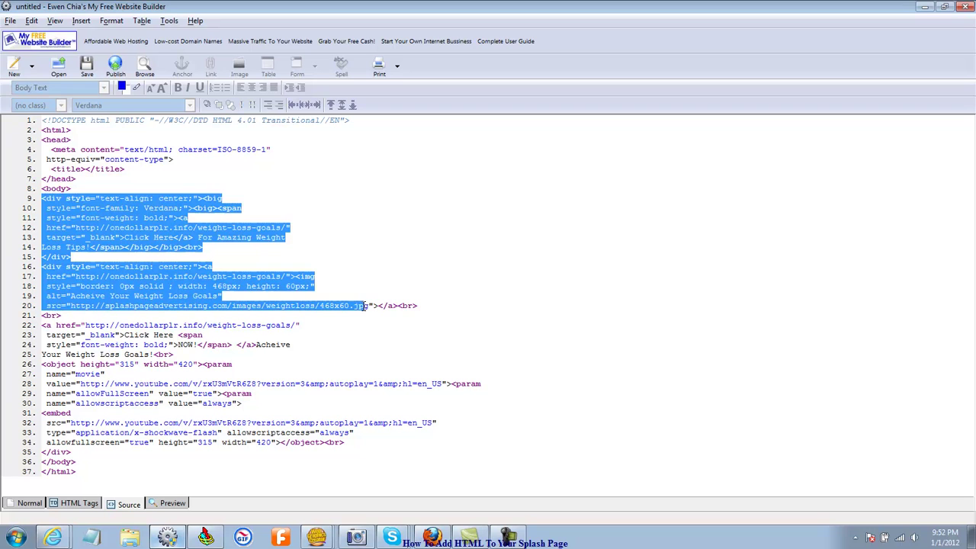
drag(366, 306, 226, 364)
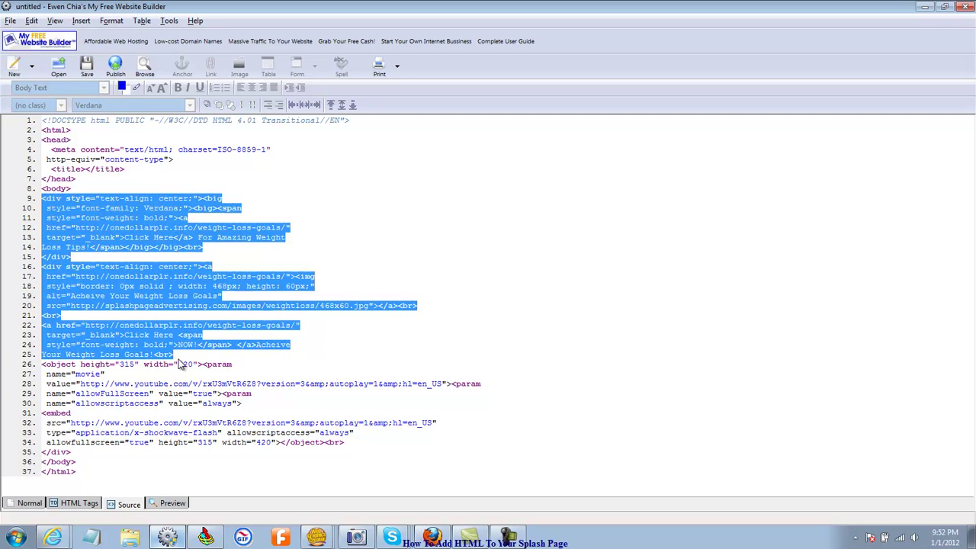
right_click(141, 287)
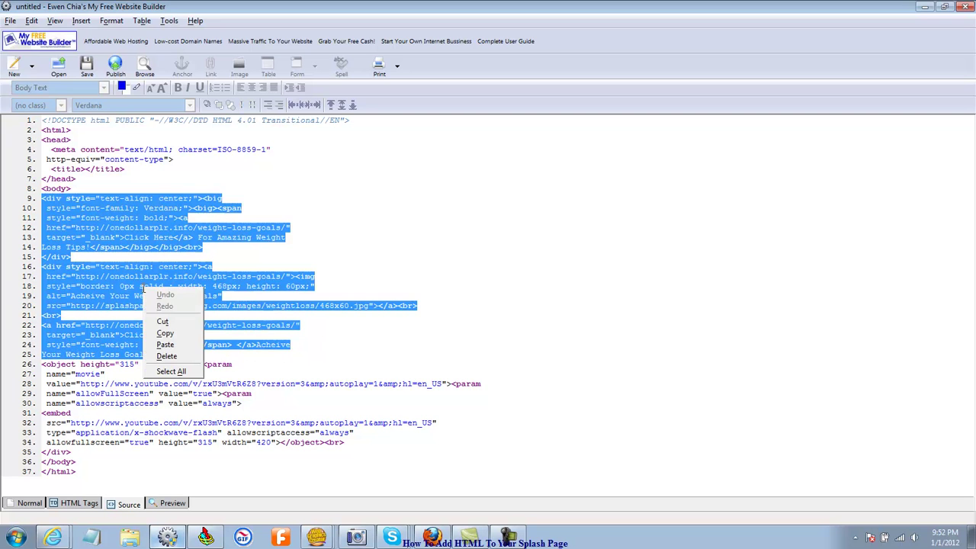
click(169, 335)
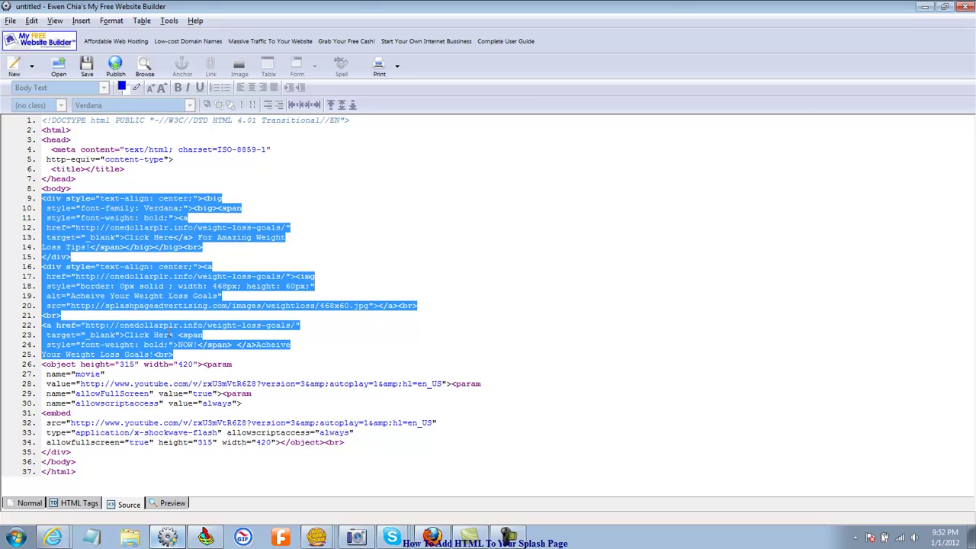
click(924, 6)
click(557, 340)
Step: Paste the copied HTML over 'content here', update the settings, and open the splash page
drag(529, 321, 439, 320)
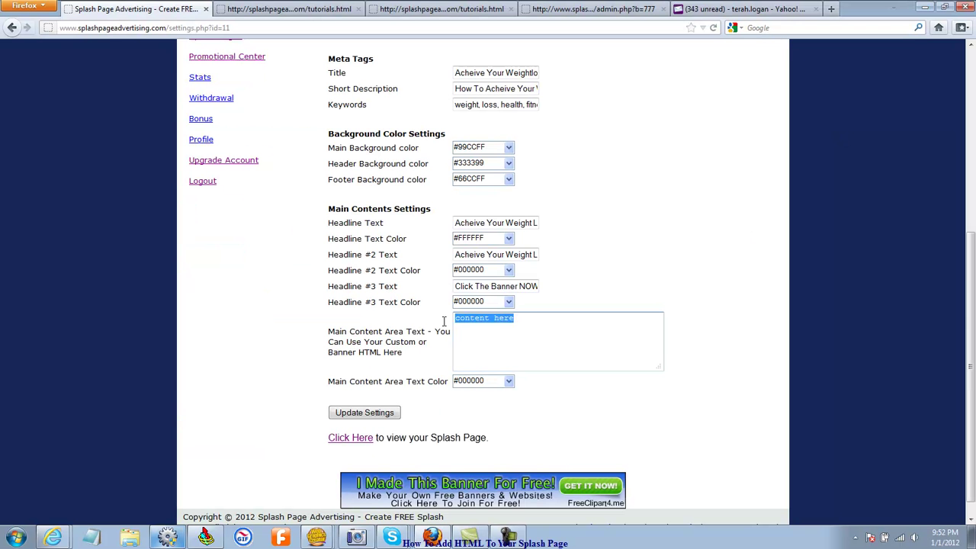
right_click(479, 318)
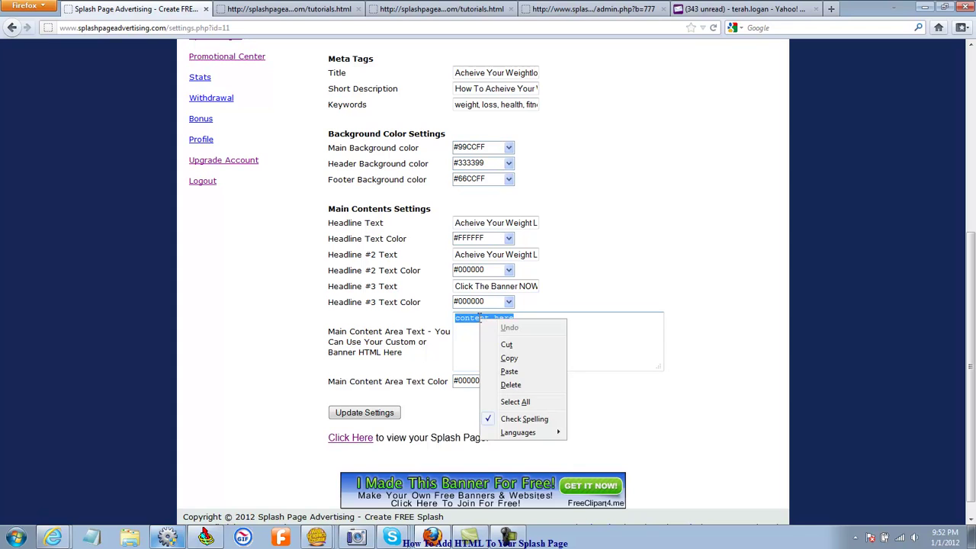
click(505, 371)
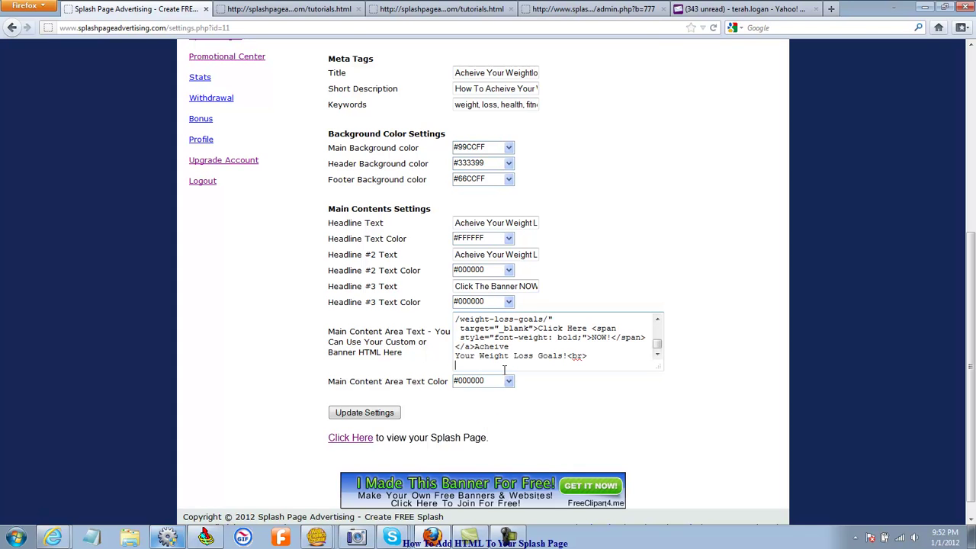
click(386, 421)
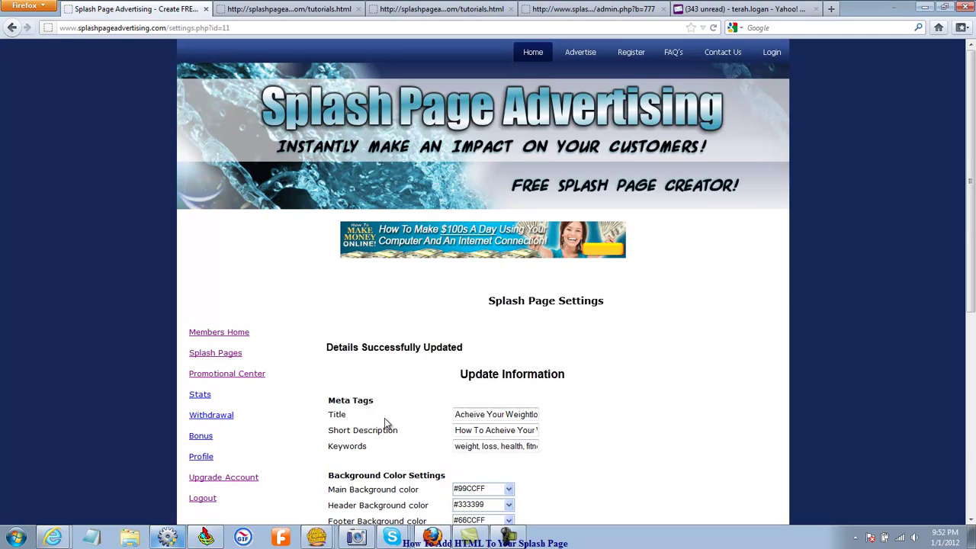
drag(972, 241, 972, 442)
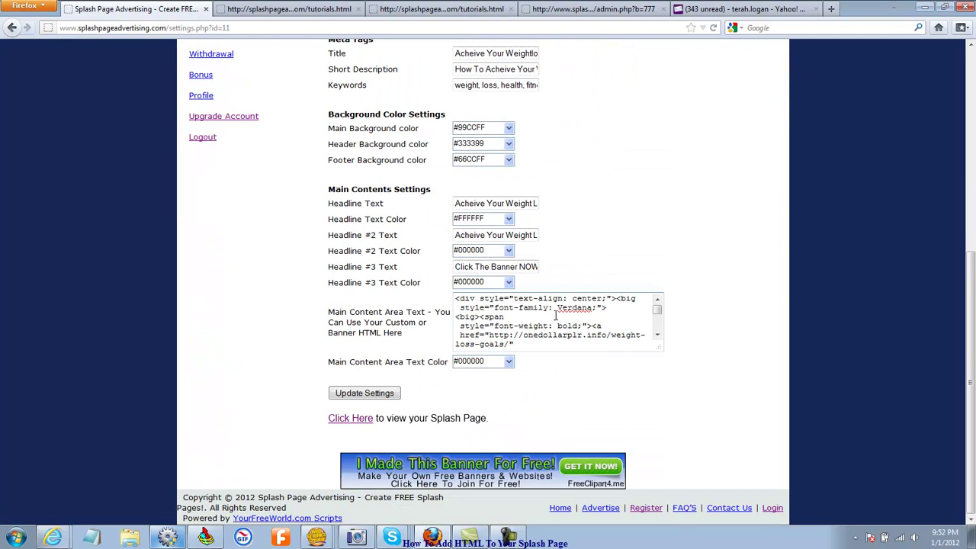
click(358, 419)
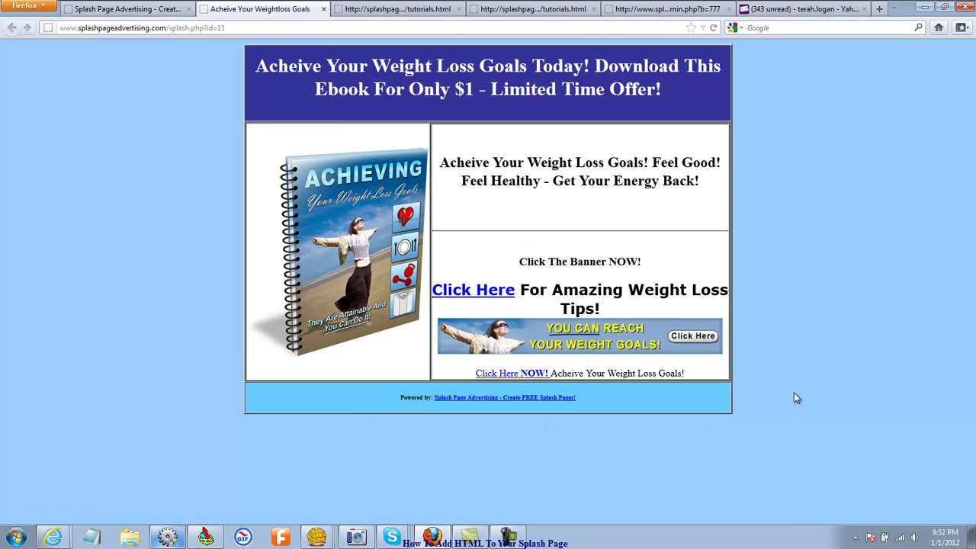
click(513, 341)
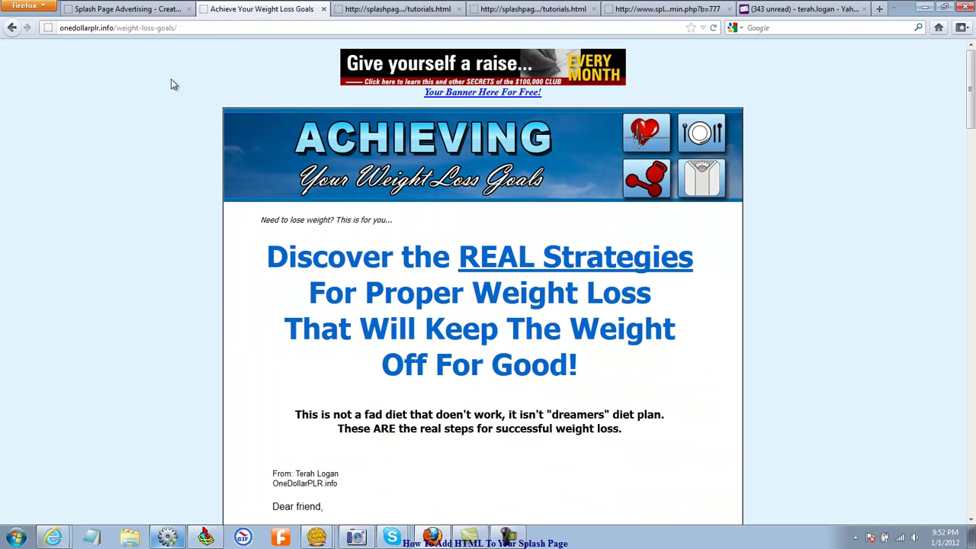
click(11, 27)
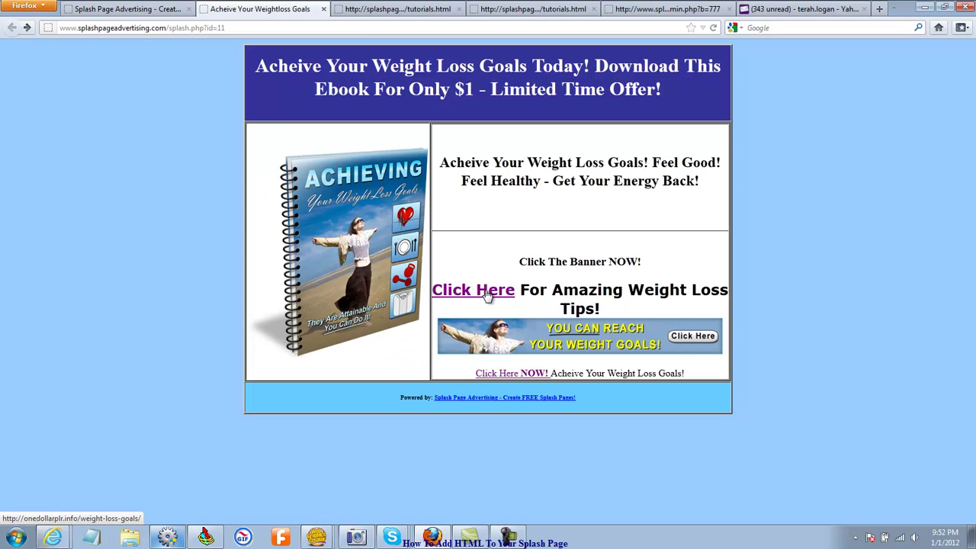
click(486, 292)
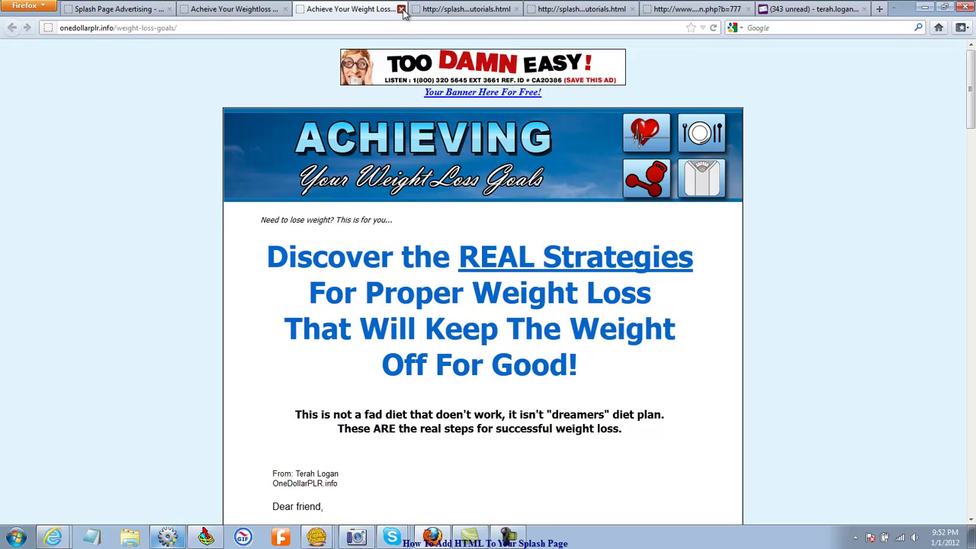
click(401, 10)
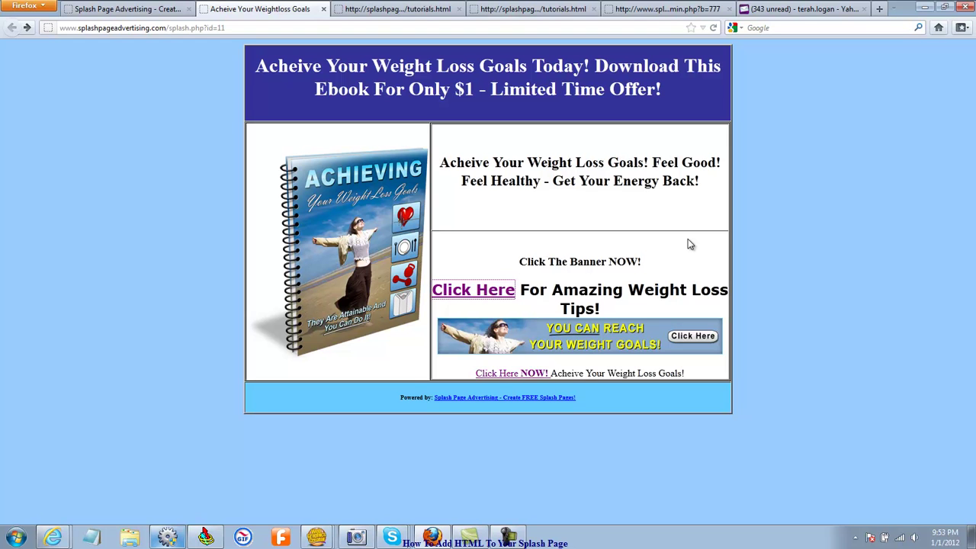
Step: Close the preview tab and reopen weightlossebook's Other Settings from the Splash Pages list
click(323, 9)
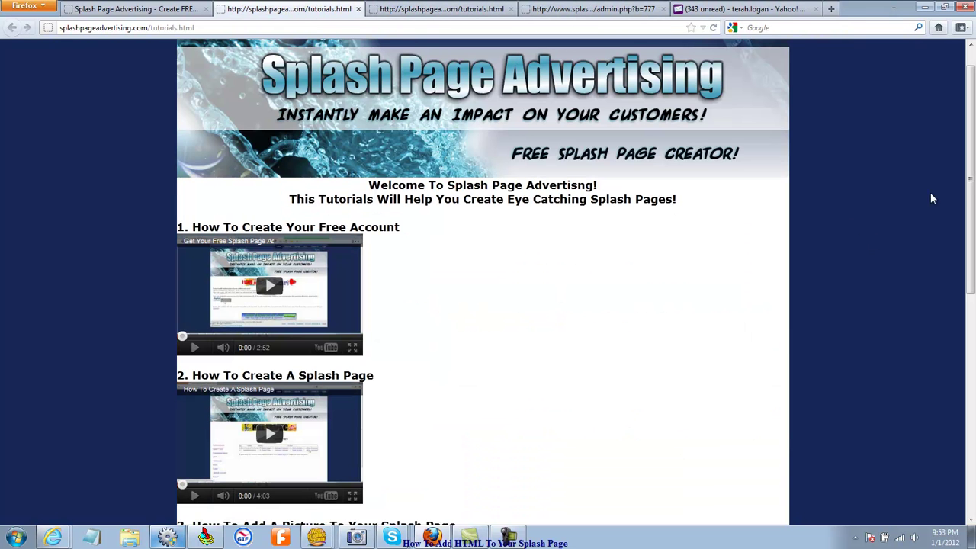
drag(971, 193, 972, 231)
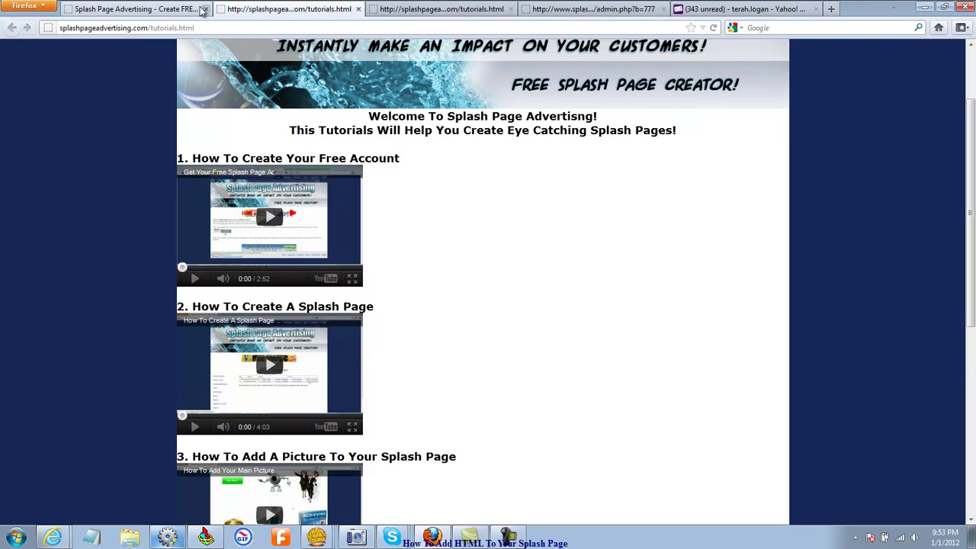
click(177, 9)
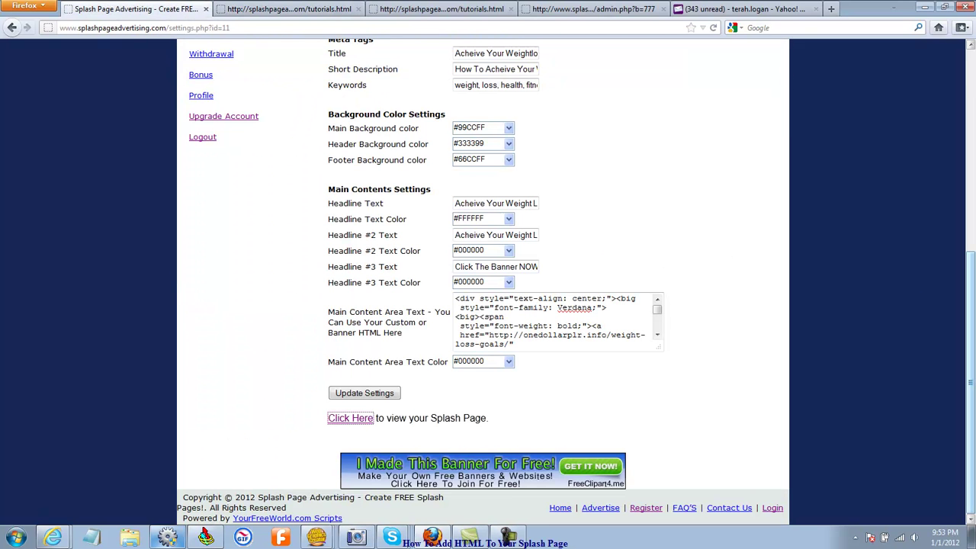
drag(972, 383, 972, 227)
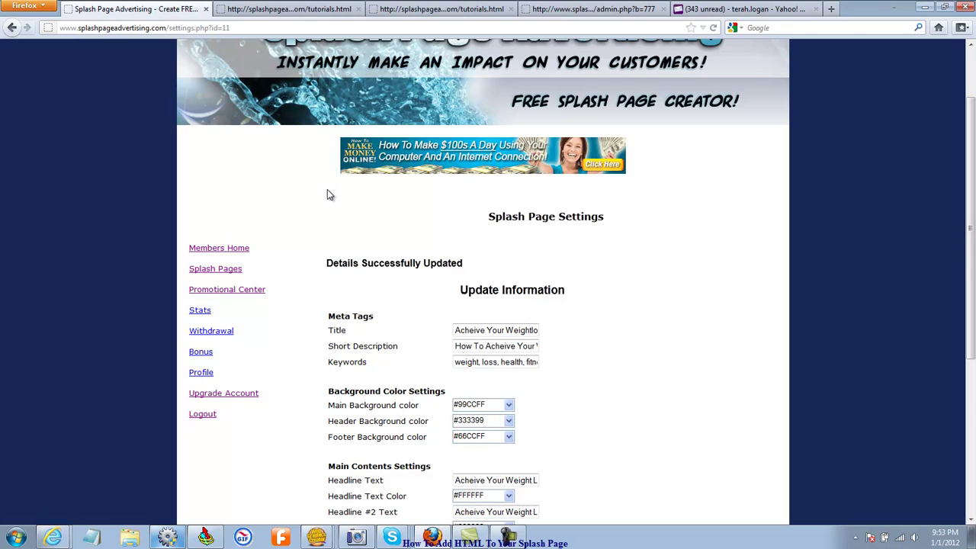
click(230, 272)
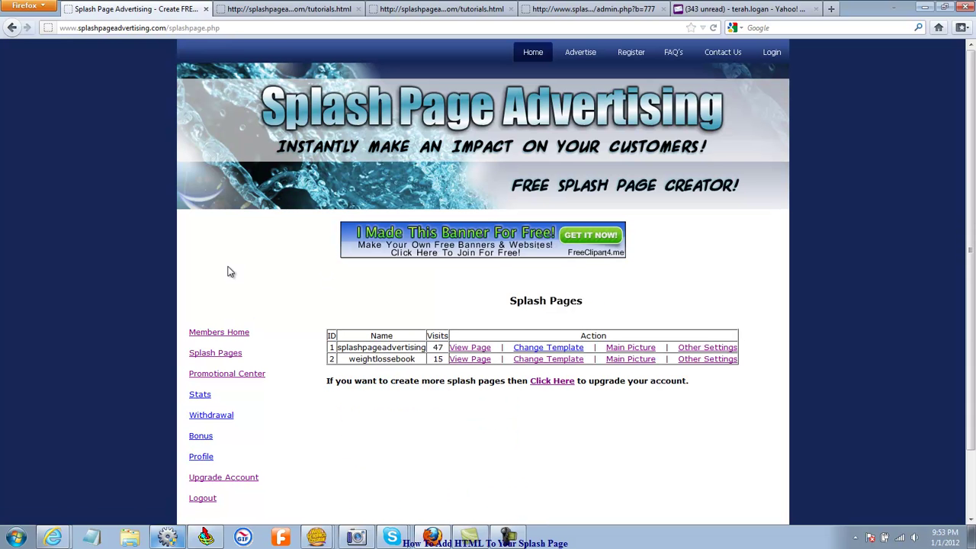
click(690, 364)
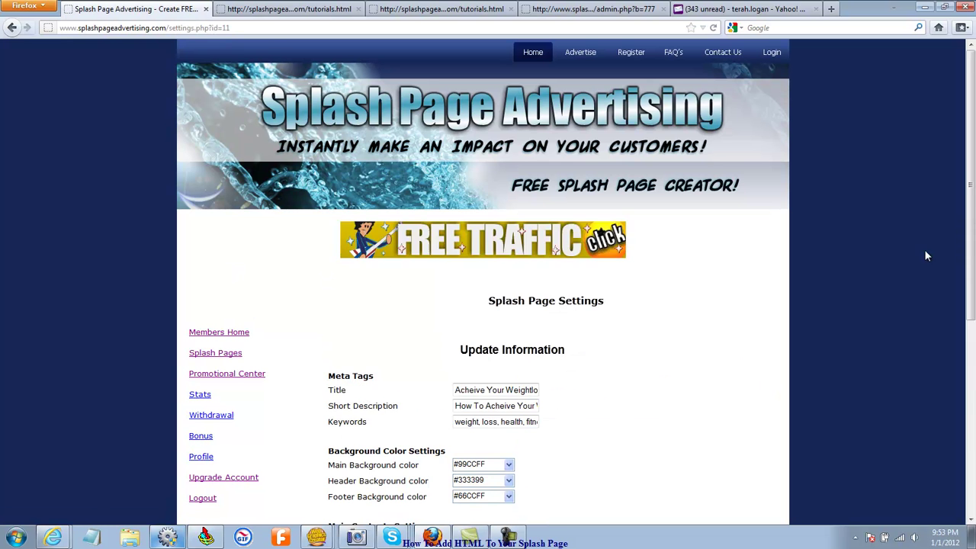
drag(972, 192, 972, 328)
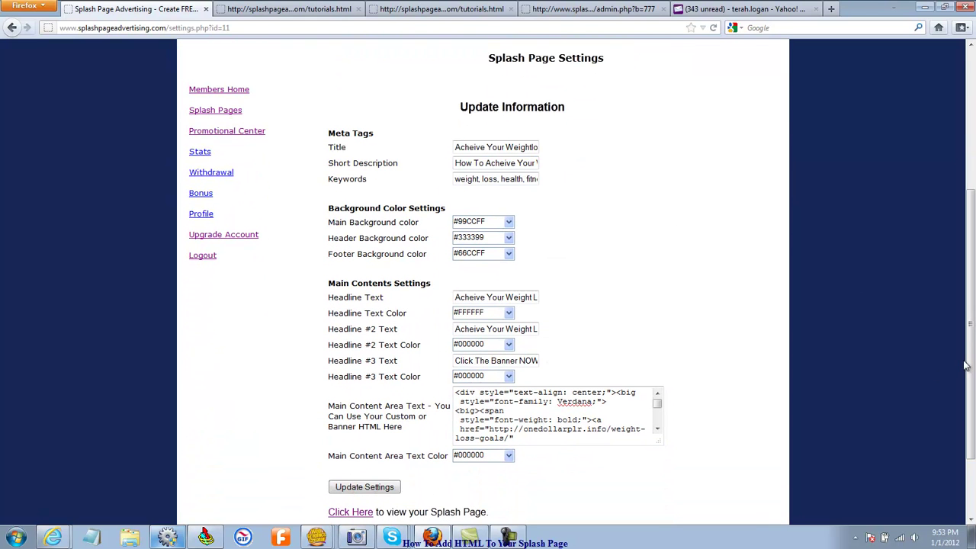
scroll(496, 351, down, 3)
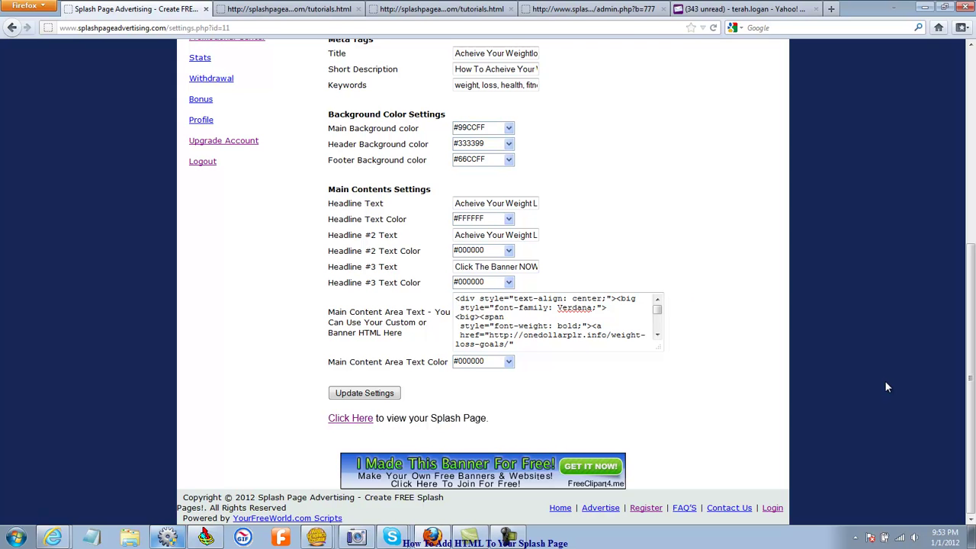
Step: Update the weightlossebook settings, view its live page from Splash Pages, then close the preview
mouse_move(971, 397)
mouse_down()
mouse_move(972, 259)
mouse_move(973, 380)
mouse_up()
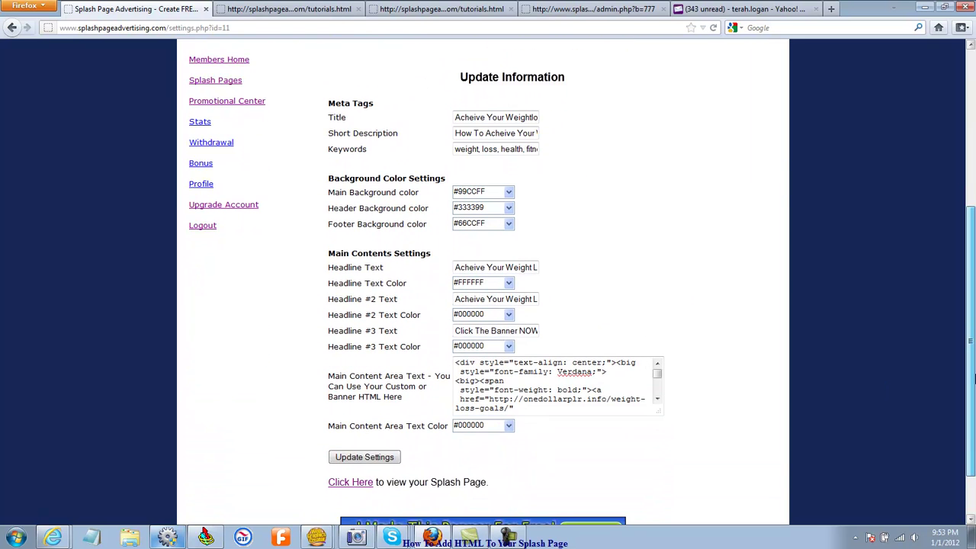
click(364, 452)
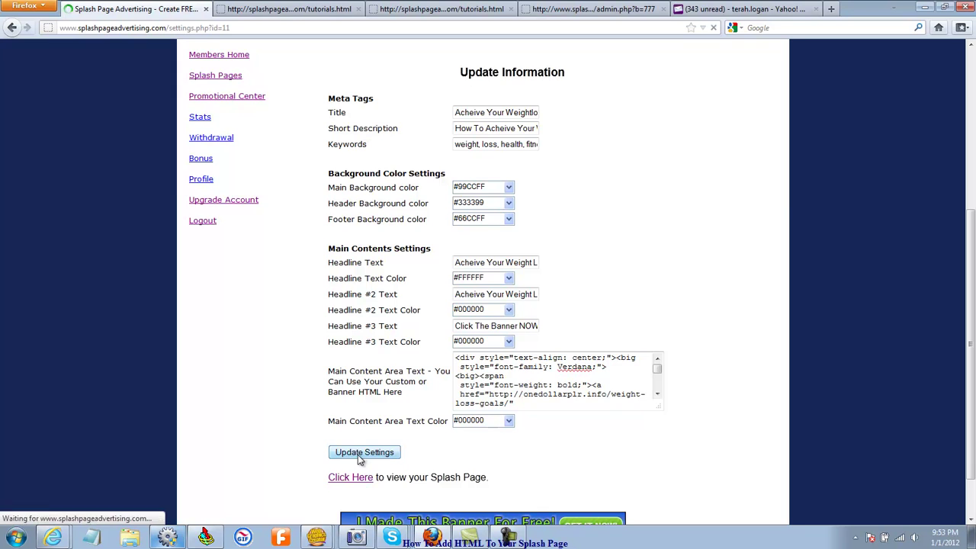
click(236, 355)
click(482, 360)
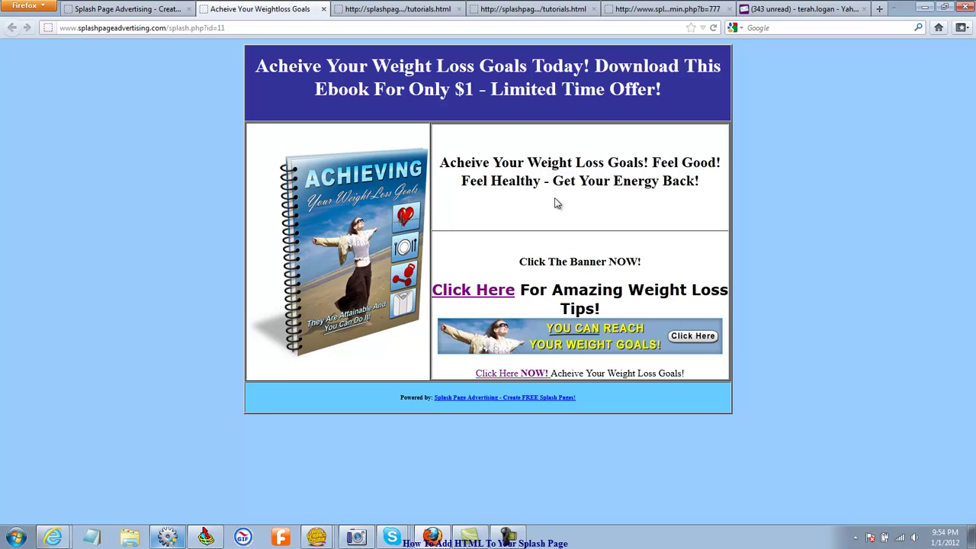
click(324, 9)
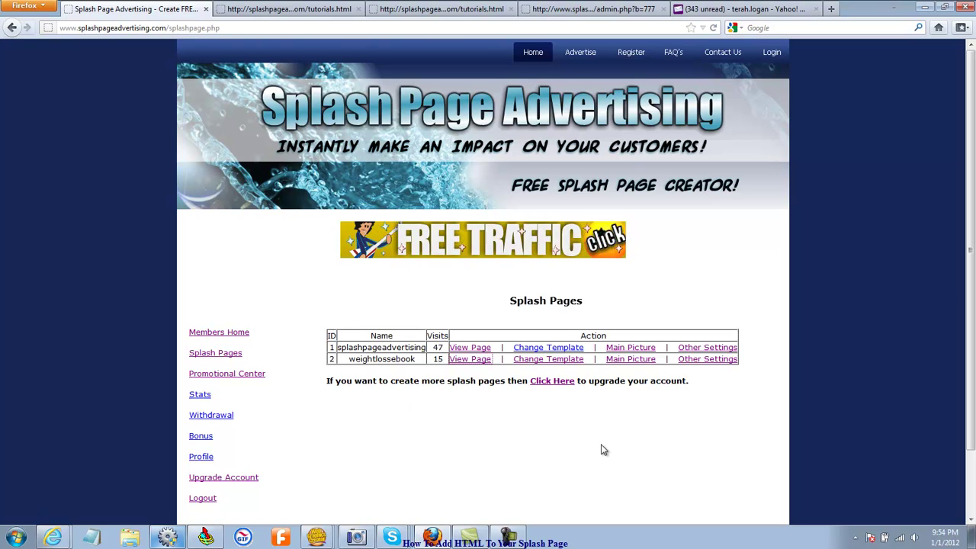
click(516, 538)
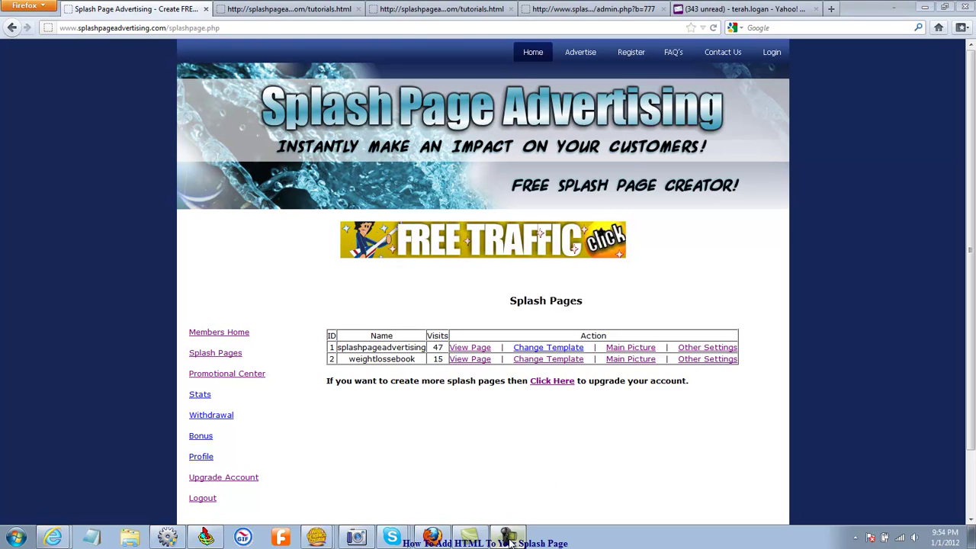